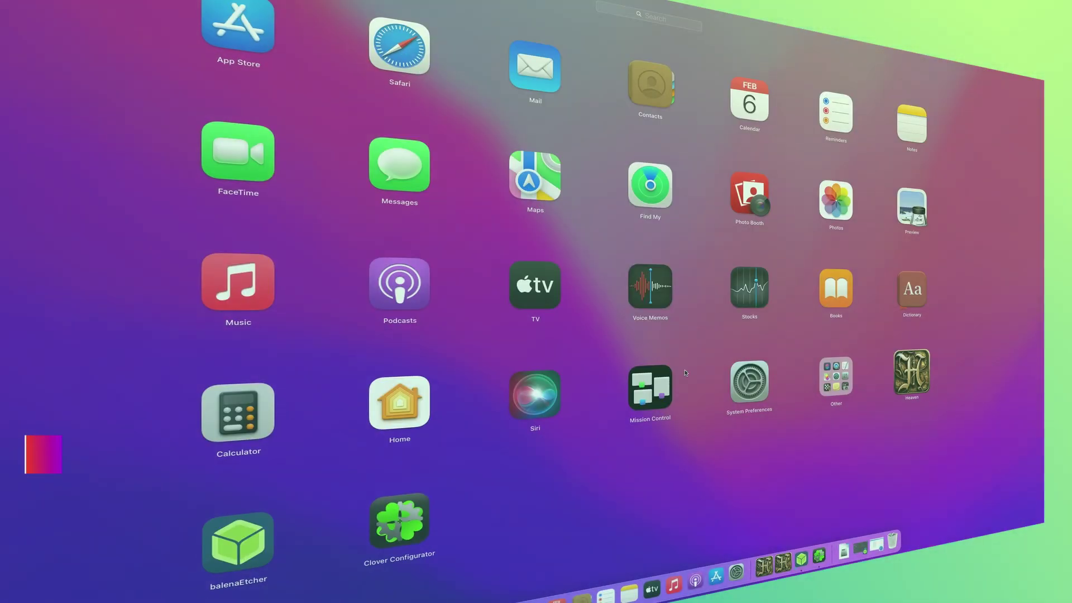
Step: Open the Mac's system information from Launchpad and view the Displays details
click(750, 405)
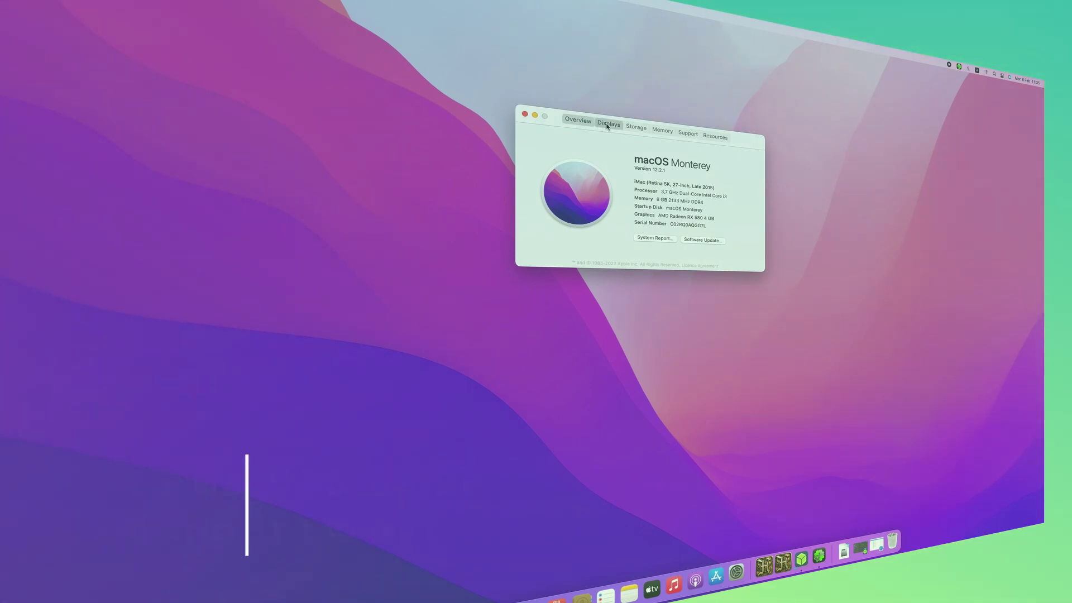
click(607, 125)
Step: View the Mac's storage details, then load olarila.com in Safari
click(637, 128)
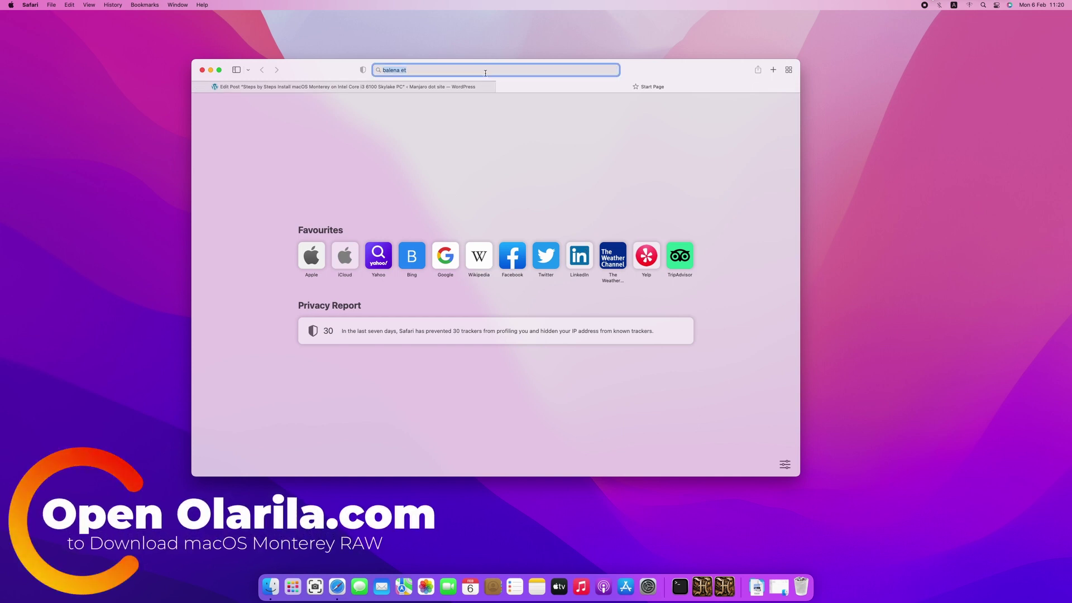
text(olarik)
key(BackSpace)
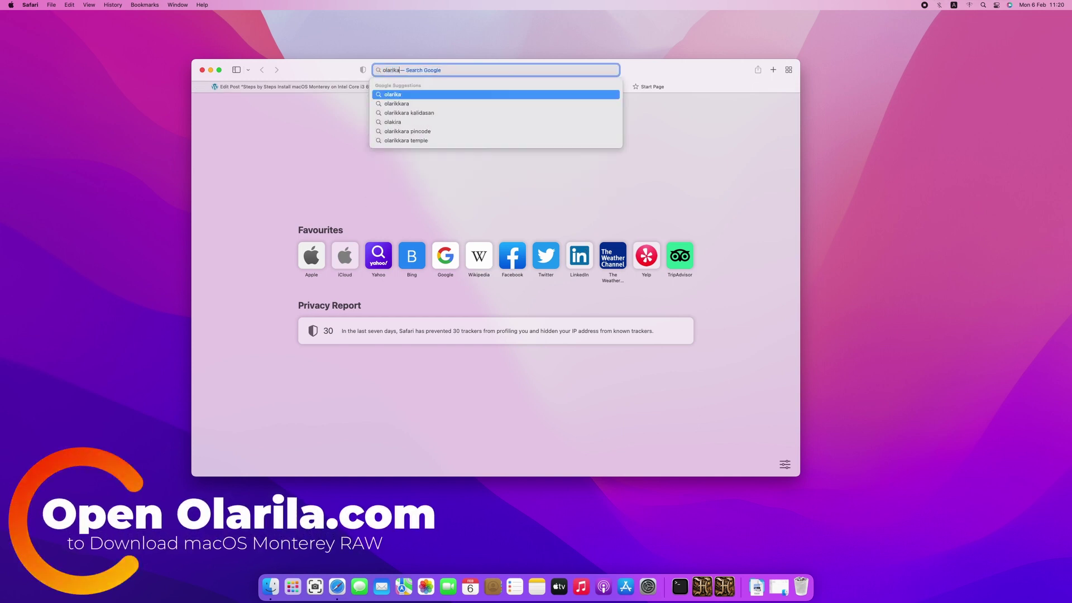
text(la.com)
key(Return)
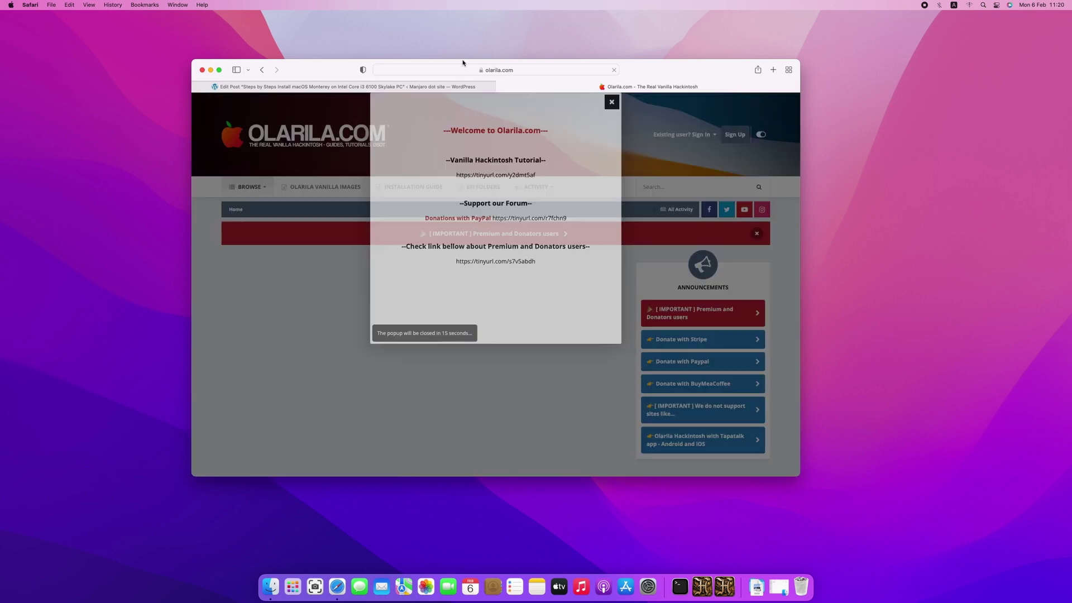
Step: Dismiss the welcome popup, open Olarila Vanilla Images, and follow Monterey's MediaFire link
click(611, 100)
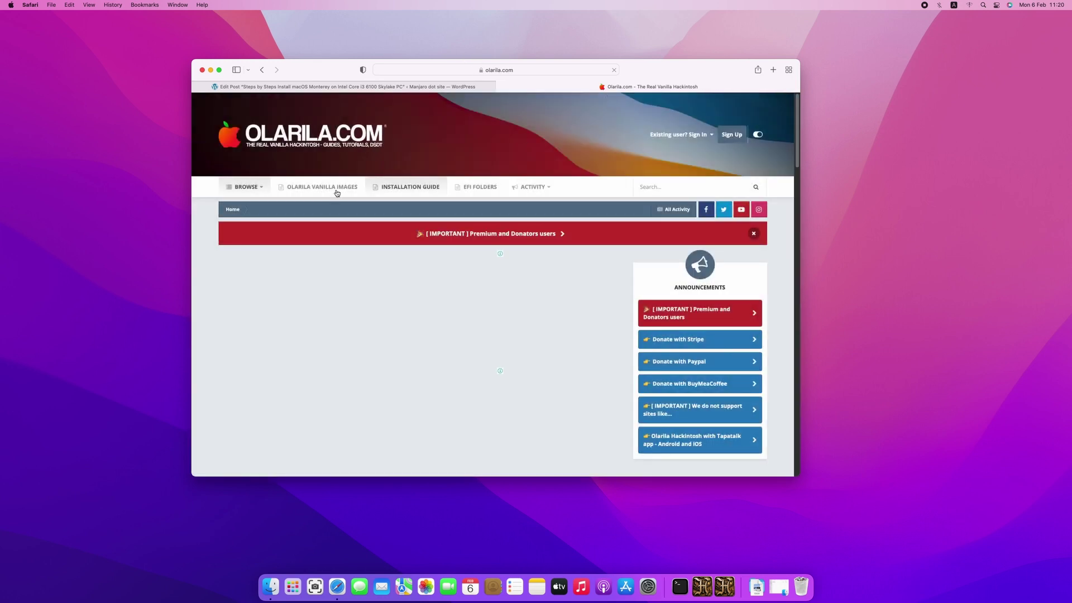
click(335, 188)
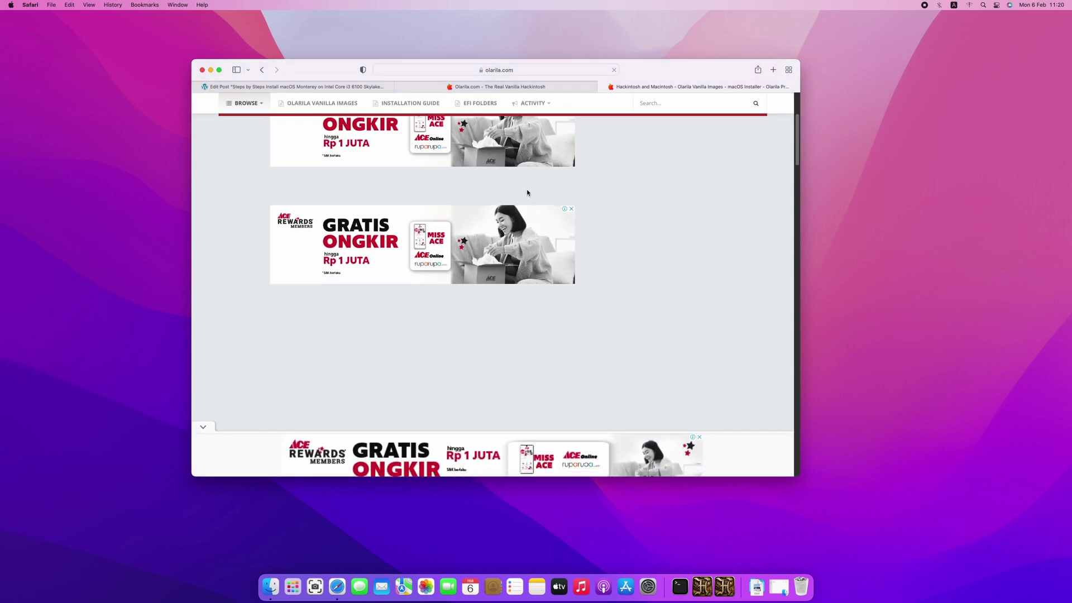
scroll(576, 197, down, 10)
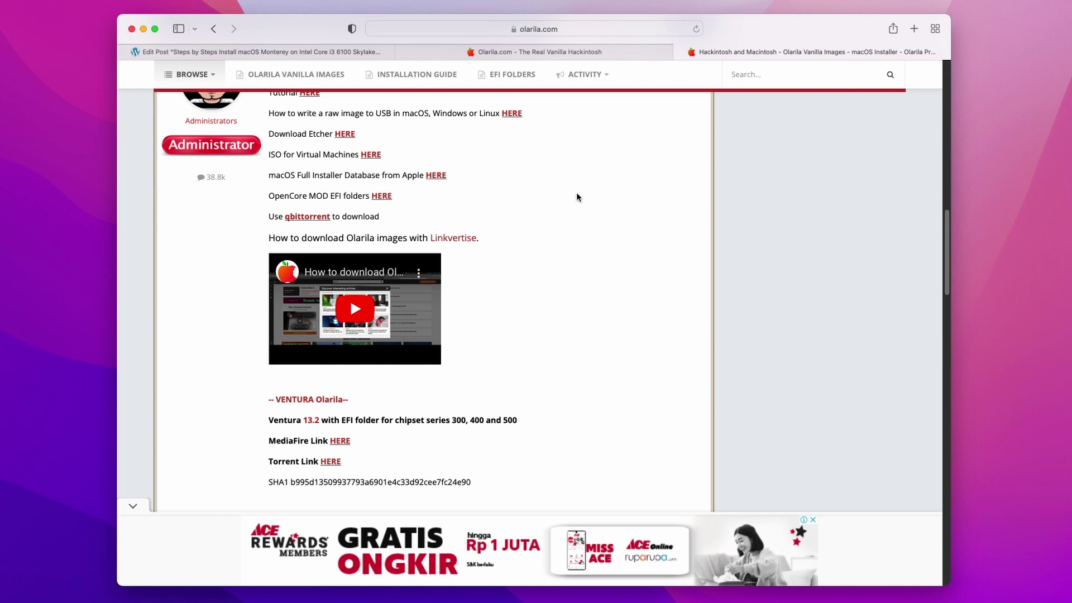
scroll(576, 196, down, 1)
scroll(576, 196, down, 5)
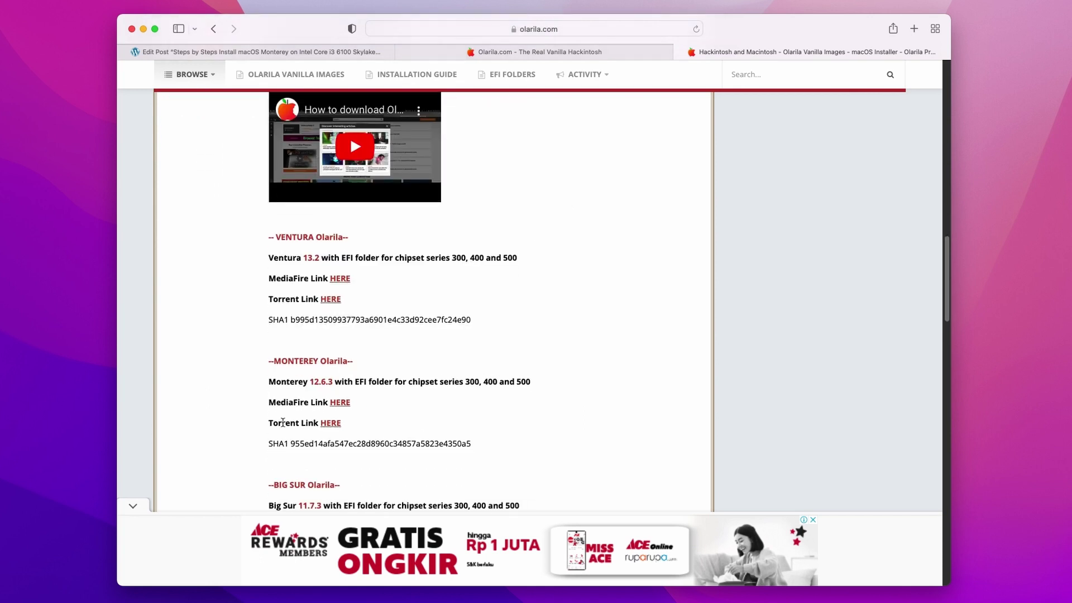
click(339, 402)
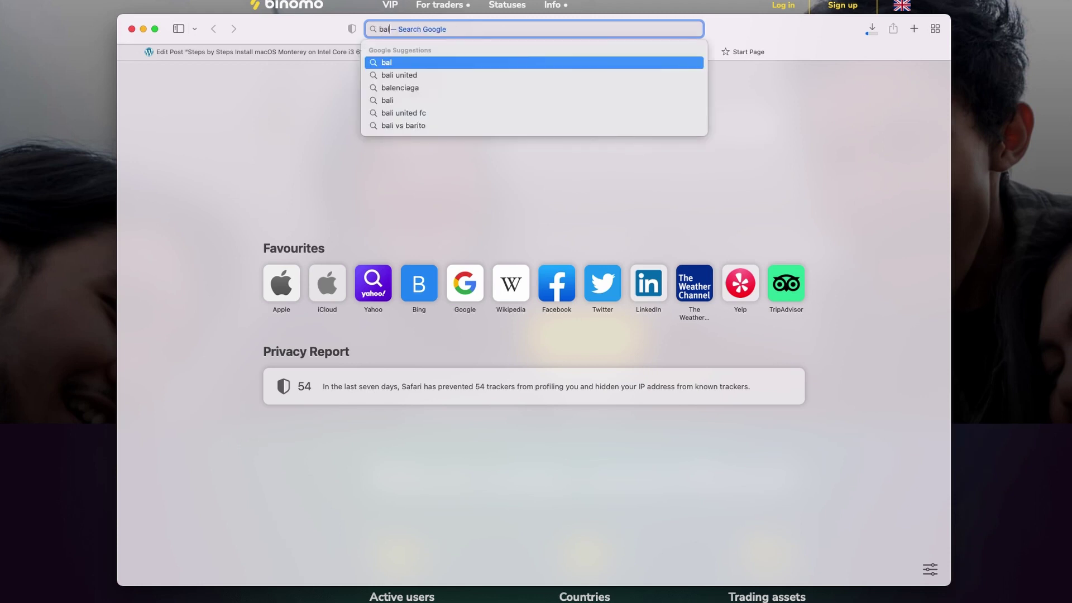
Step: Search Google for 'balena etcher' and open Etcher's download options on balena.io
text(ena etcher)
key(Return)
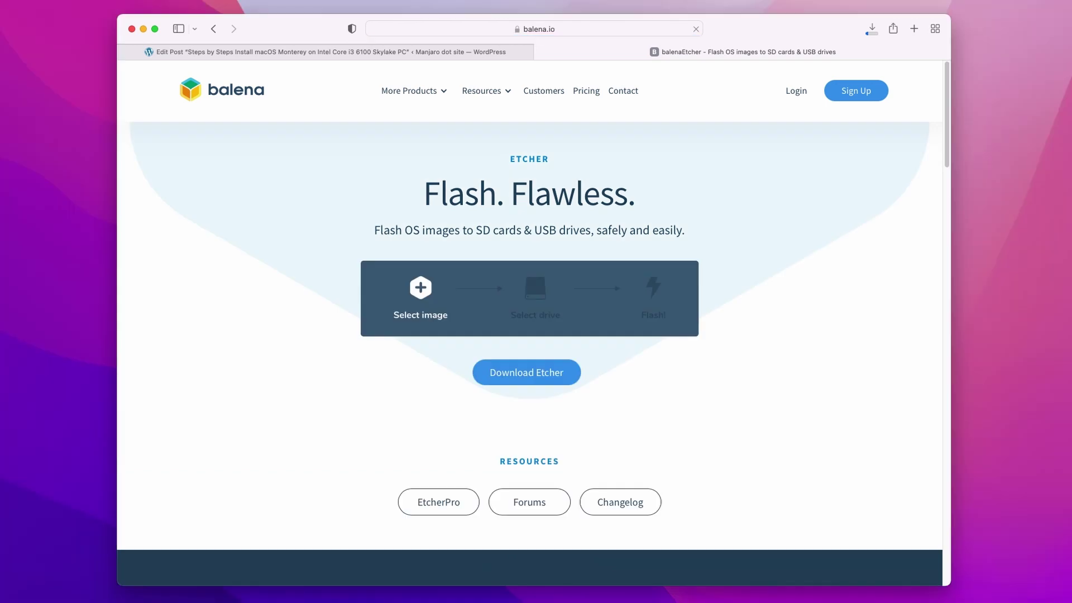
mouse_move(442, 128)
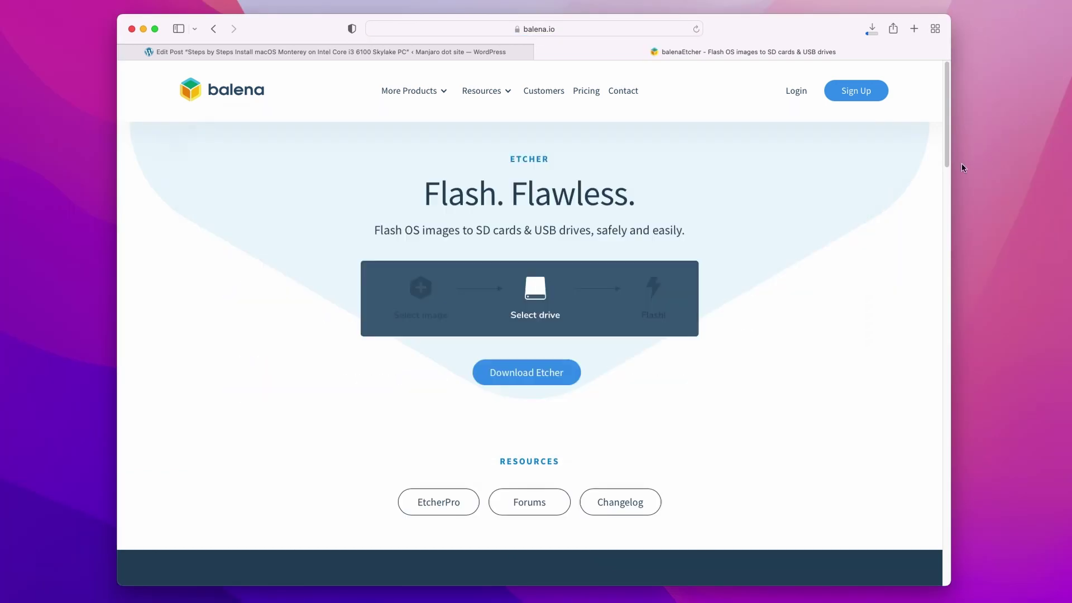
click(540, 376)
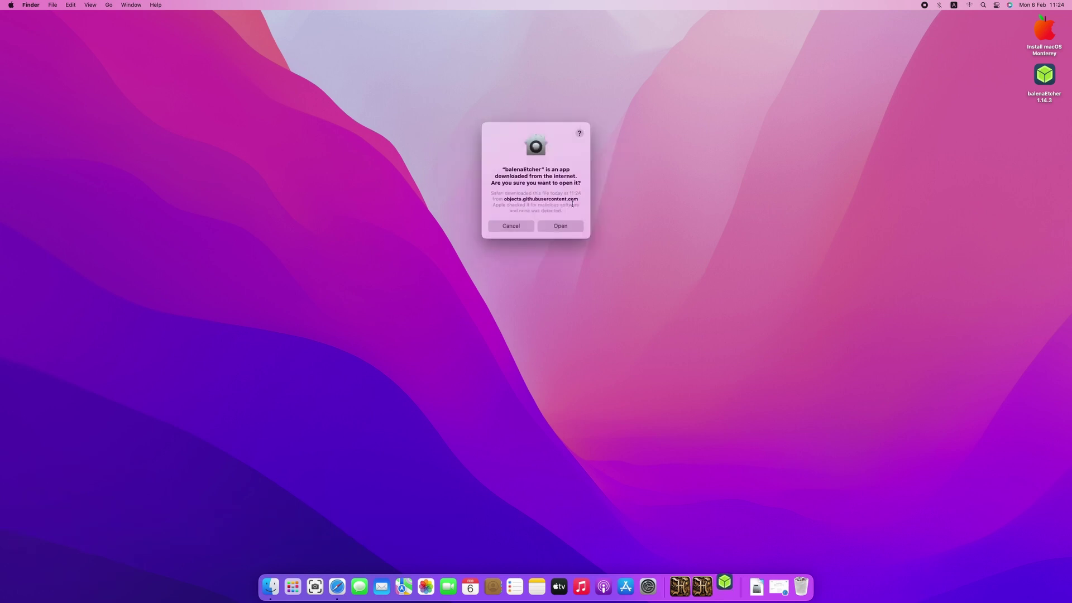
Step: Open balenaEtcher and pick the Olarila Monterey 12.2.1.raw image from Downloads as source
click(565, 231)
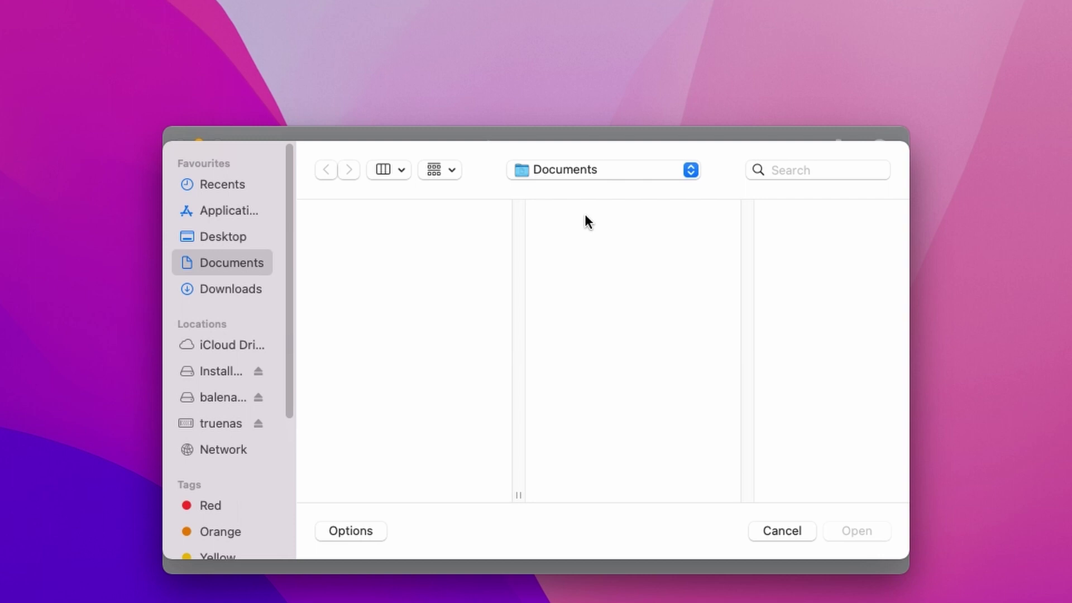
click(232, 289)
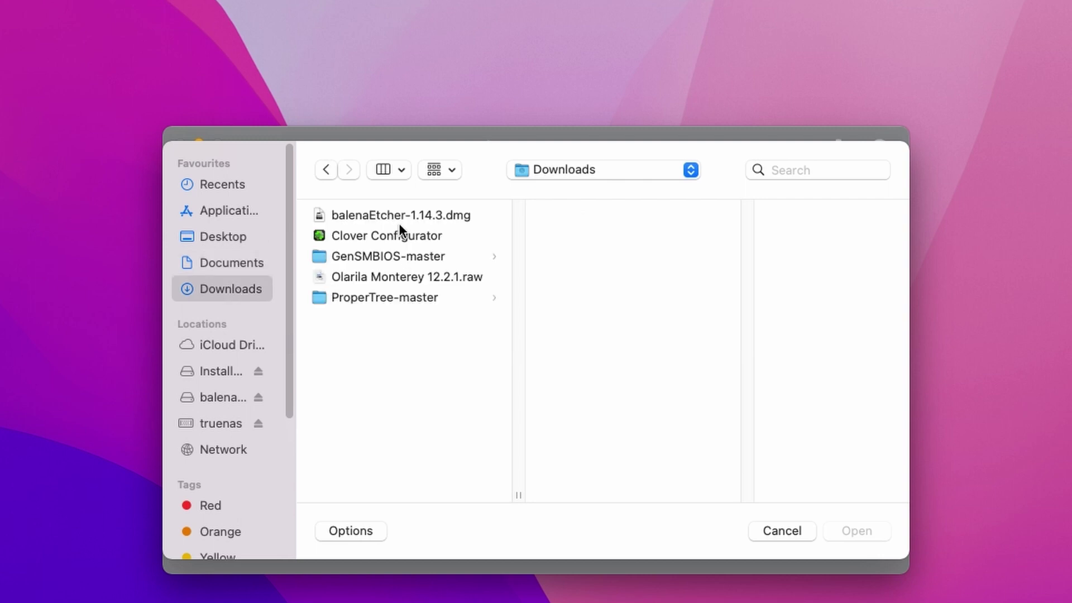
click(386, 277)
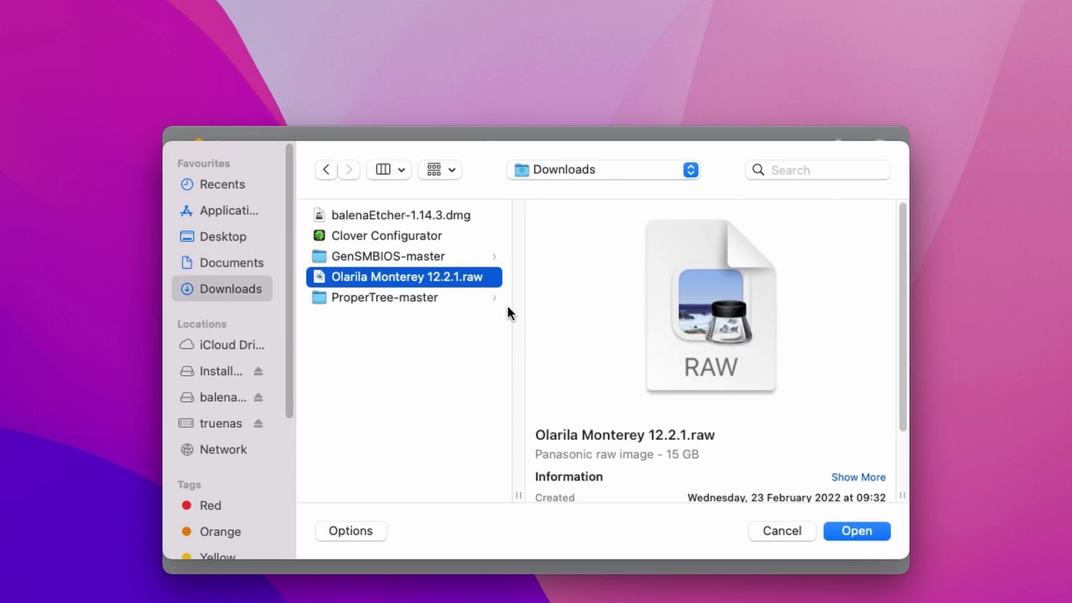
click(855, 533)
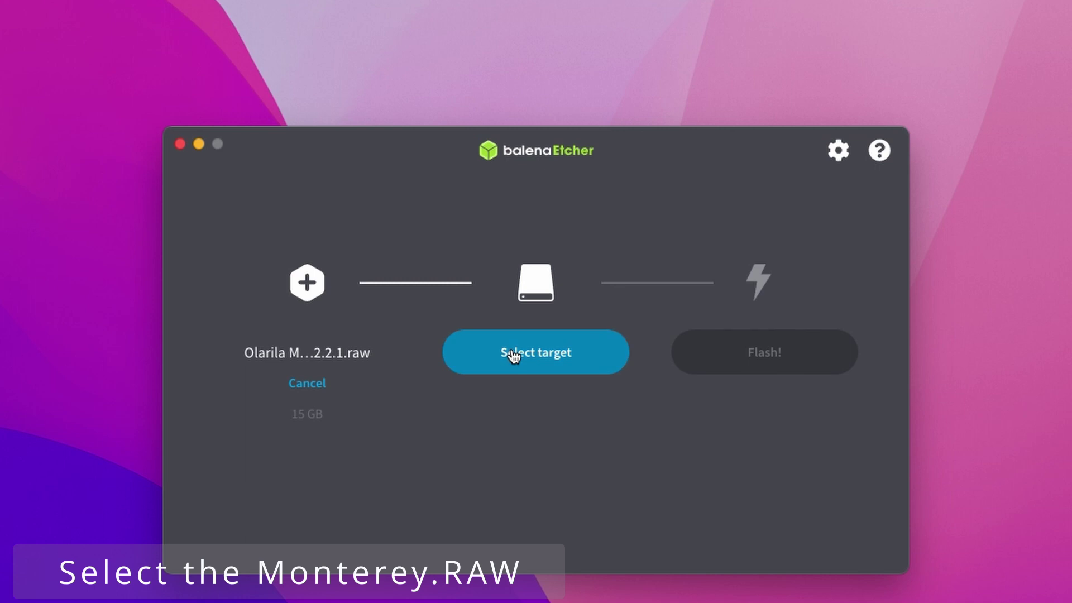
Step: Set the SanDisk Cruzer Blade Media USB drive as the flash target
click(513, 355)
click(225, 299)
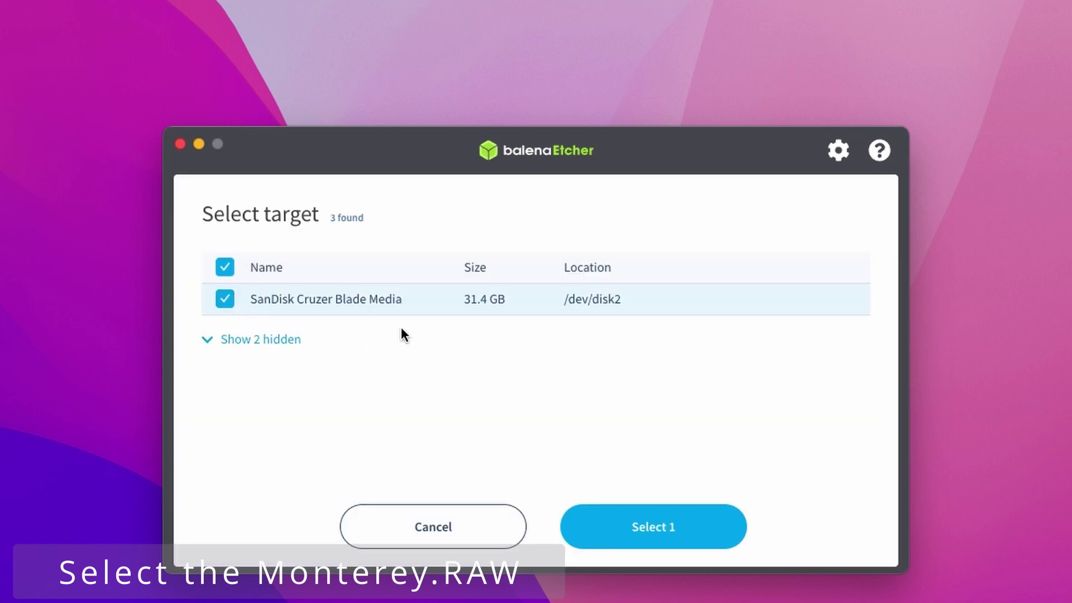
click(651, 533)
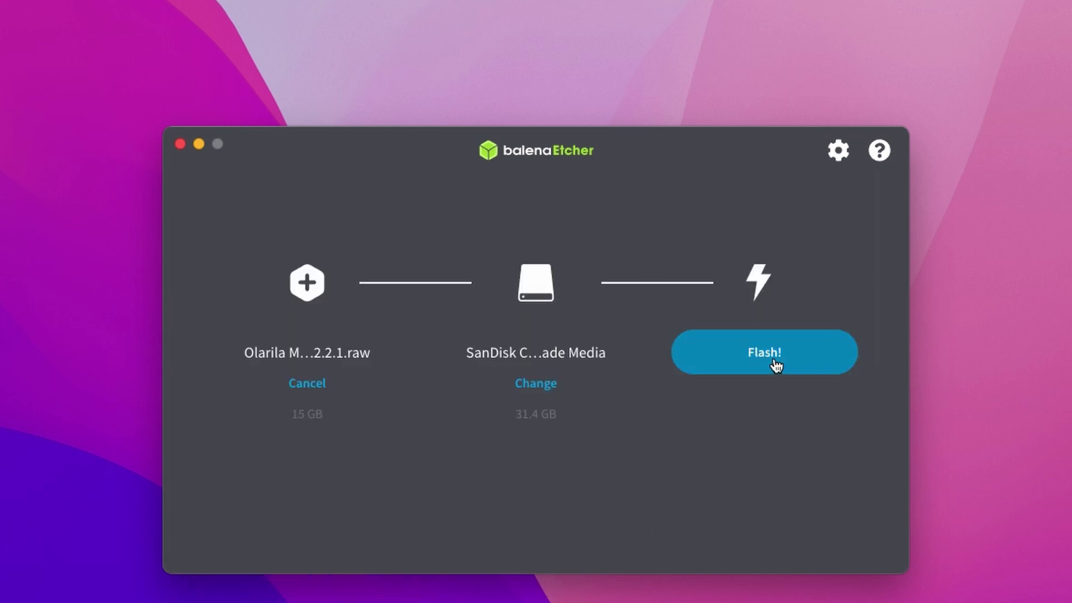
Step: Start flashing the Olarila image to the SanDisk drive, authorizing with the account password
click(776, 366)
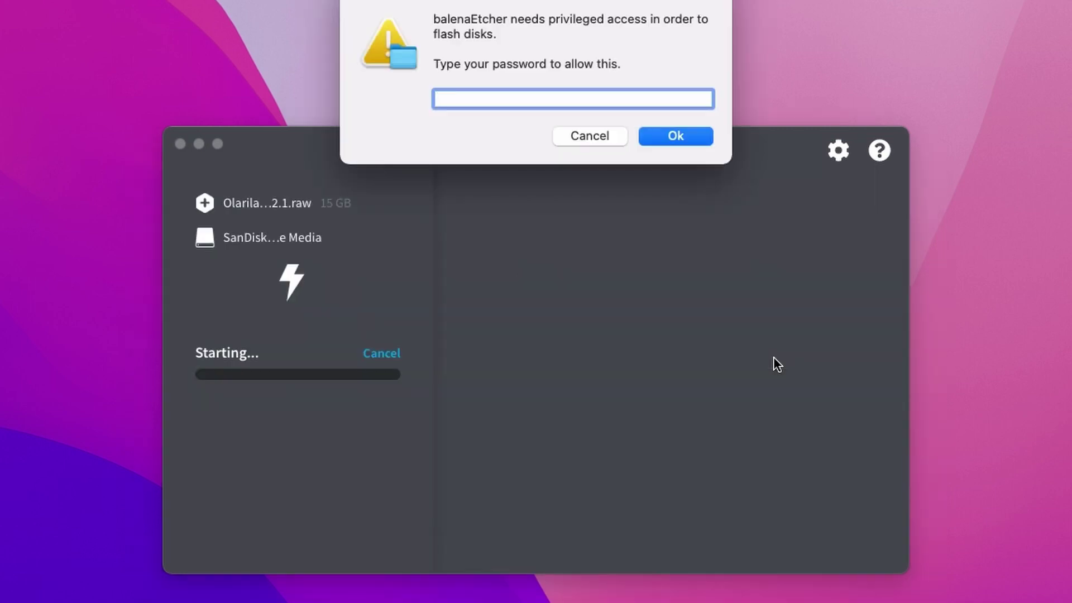
key(Return)
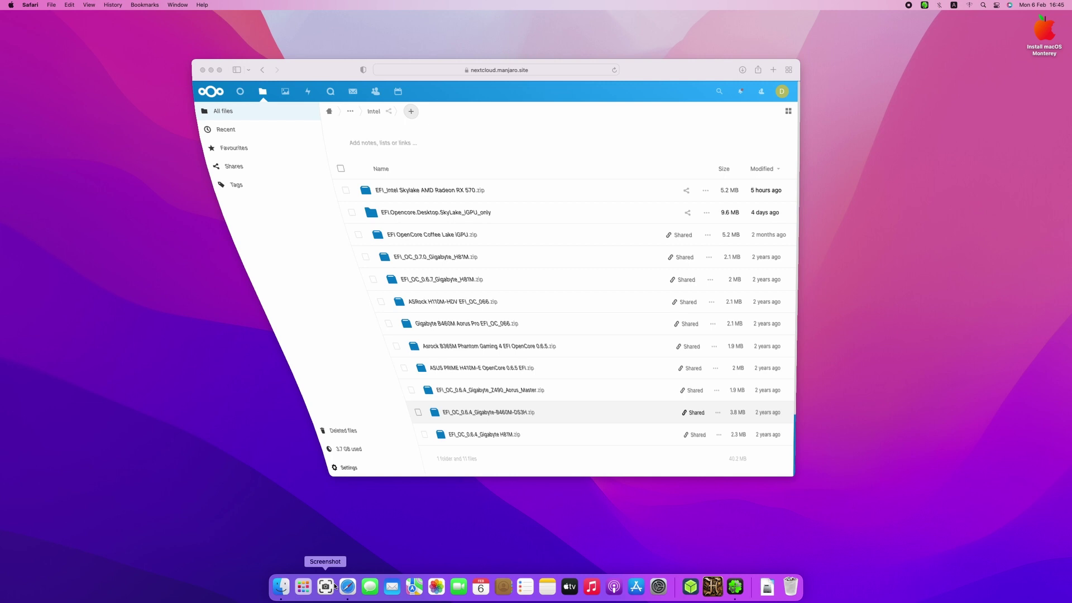
Step: Download the EFI_Intel Skylake AMD Radeon RX 570 package and view its EFI folder in Downloads
click(701, 192)
click(670, 282)
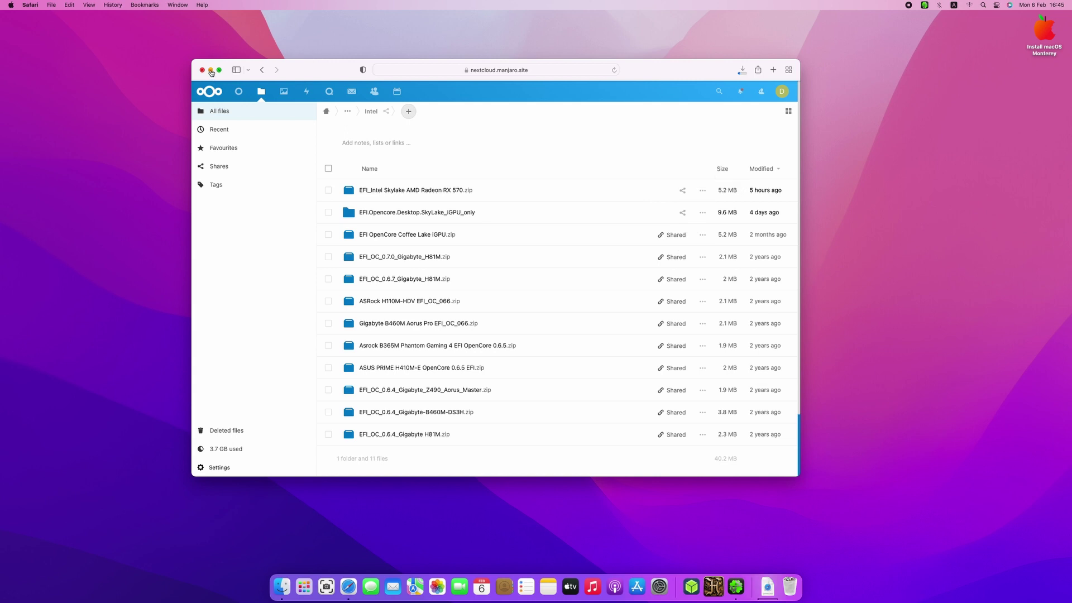
key(super+m)
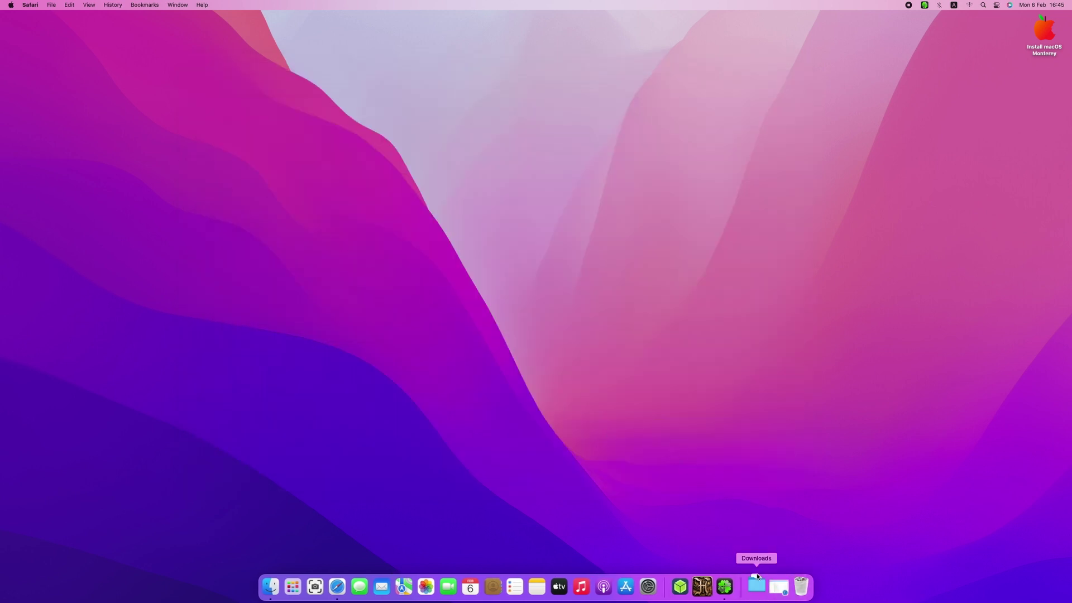
click(755, 583)
click(771, 403)
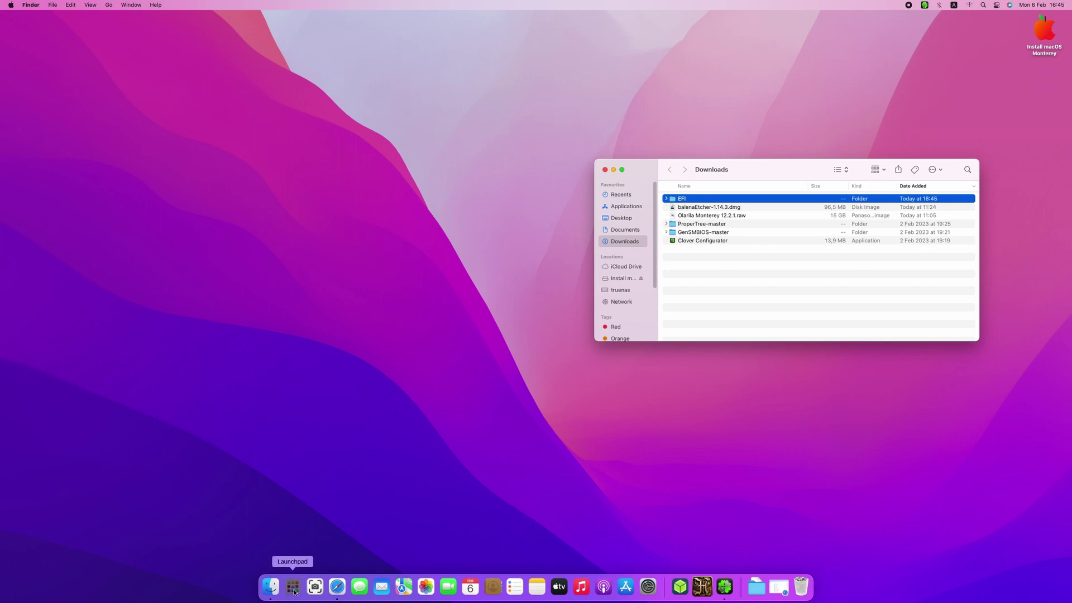
click(292, 587)
Step: Launch Clover Configurator, mount the Install macOS Monterey EFI partition with the password, and open it
click(334, 500)
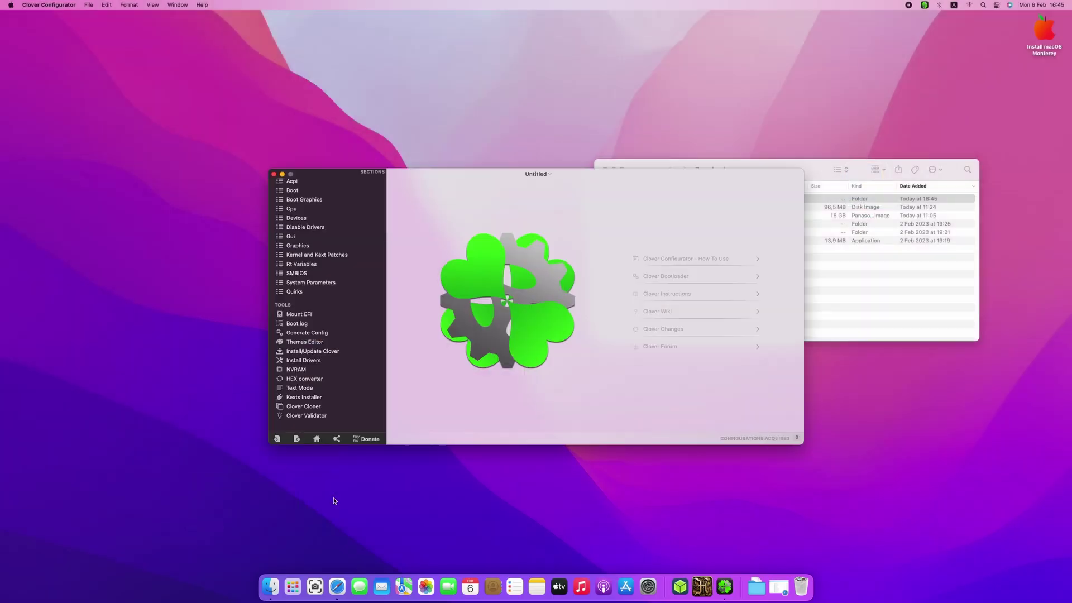
click(309, 316)
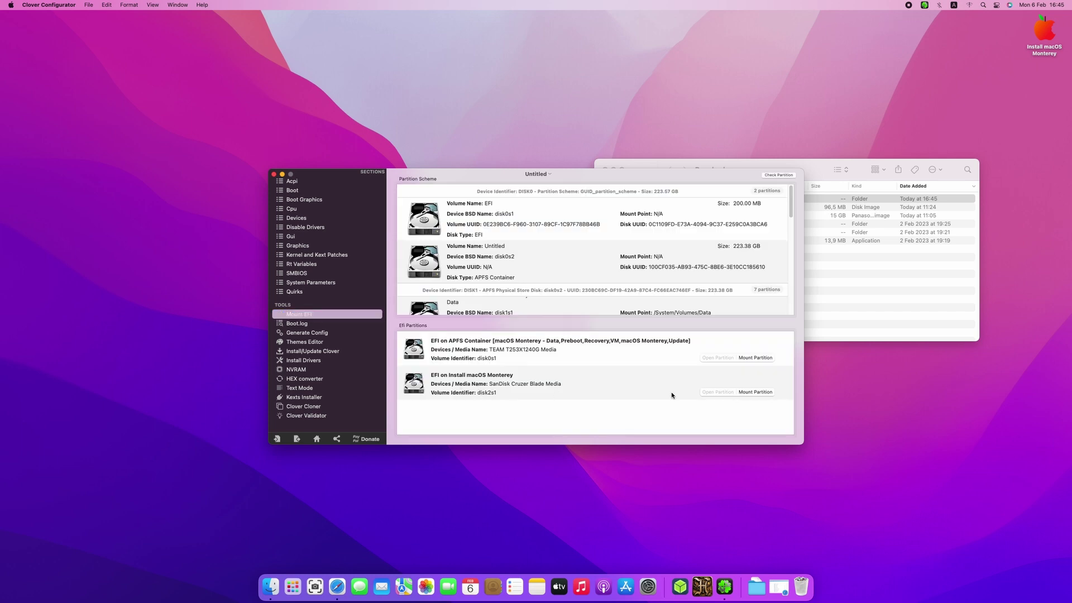
click(754, 392)
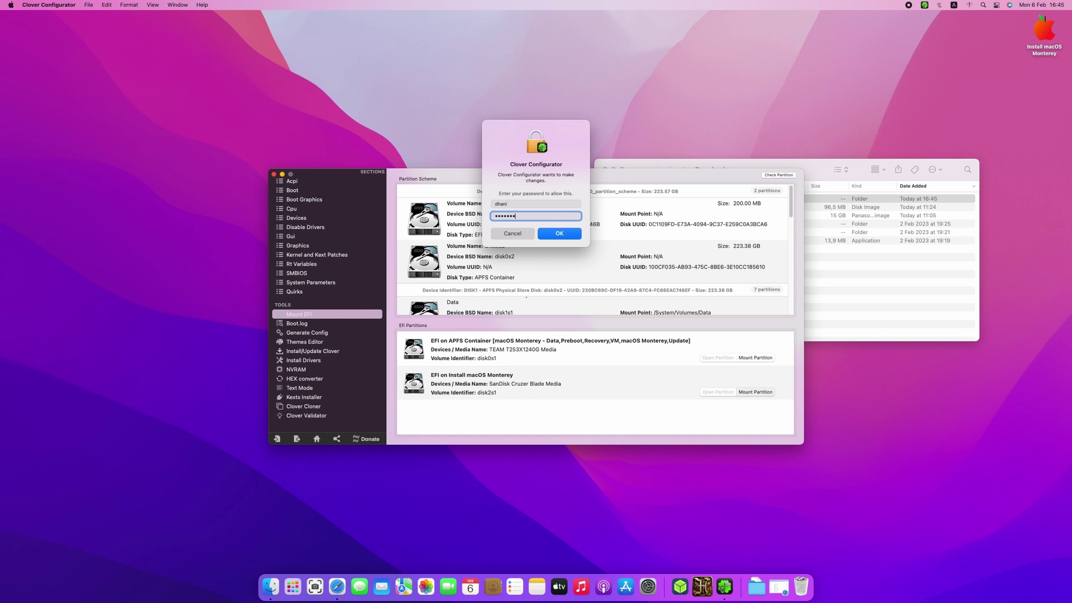
key(Return)
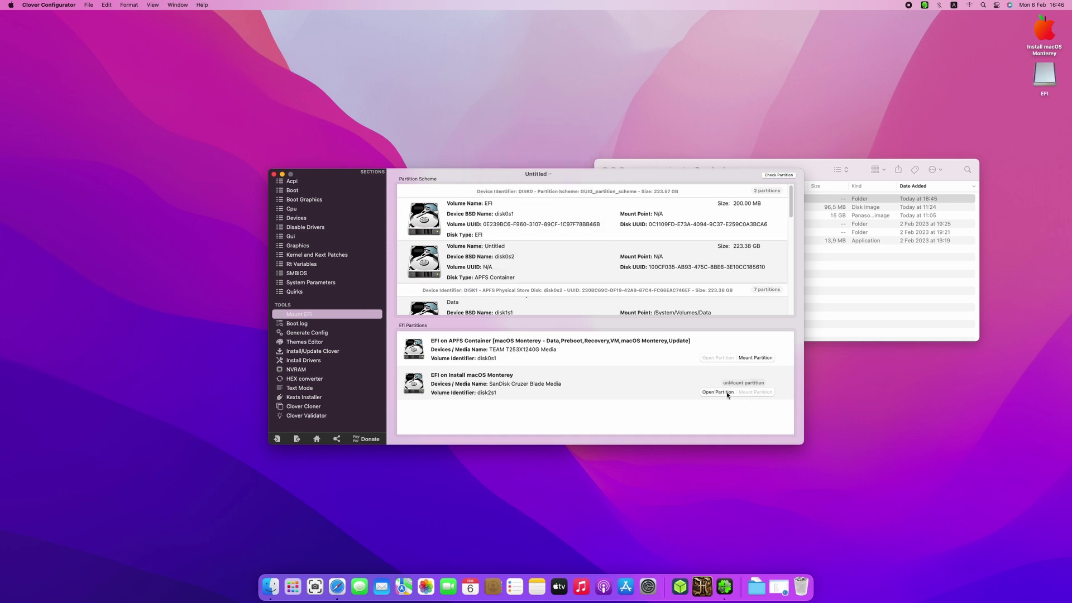
click(717, 392)
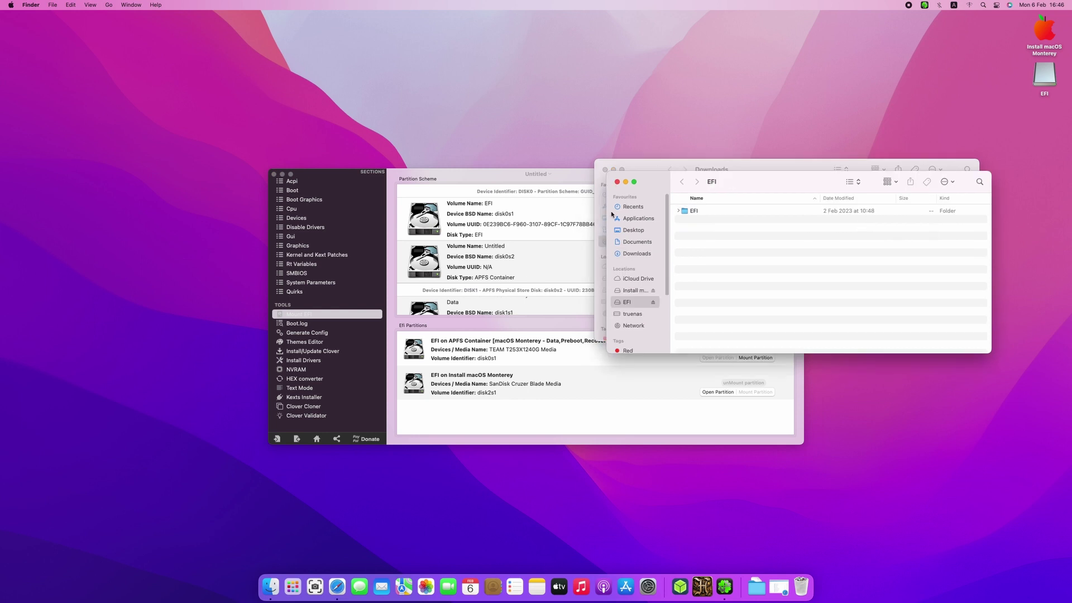
Step: Move the USB partition's old EFI folder to the Bin
click(282, 174)
drag(746, 177, 343, 168)
click(291, 200)
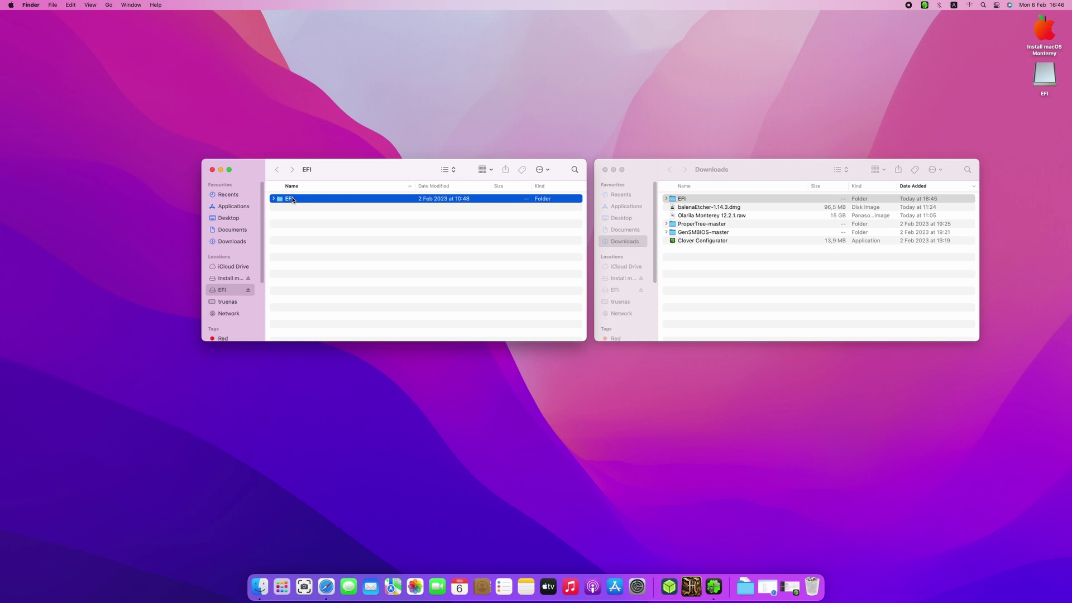
right_click(293, 199)
click(314, 216)
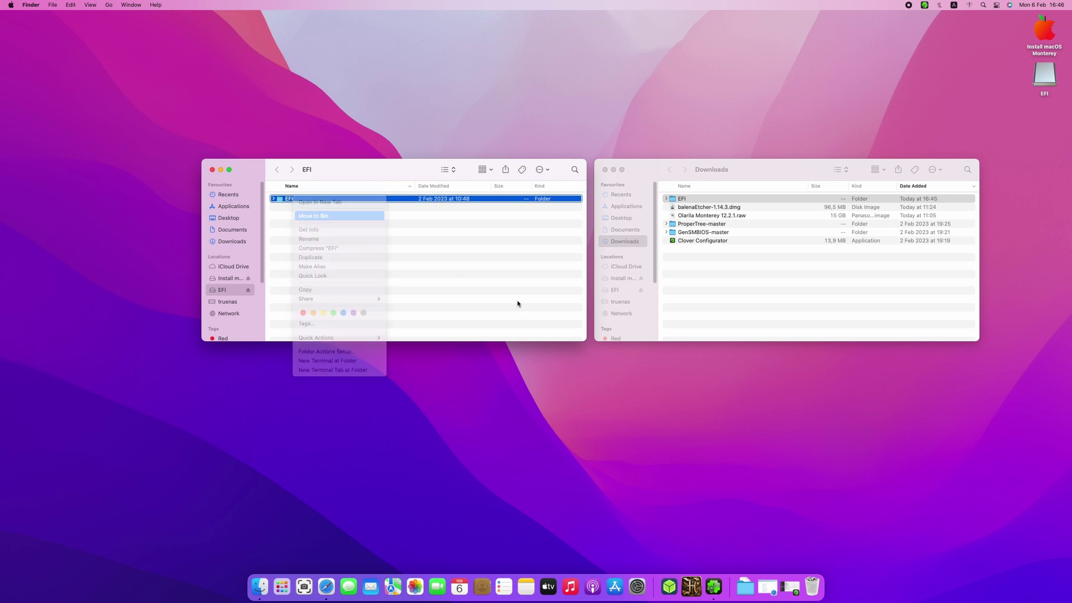
Step: Copy the downloaded EFI folder and paste it into the USB EFI partition
right_click(683, 199)
click(676, 199)
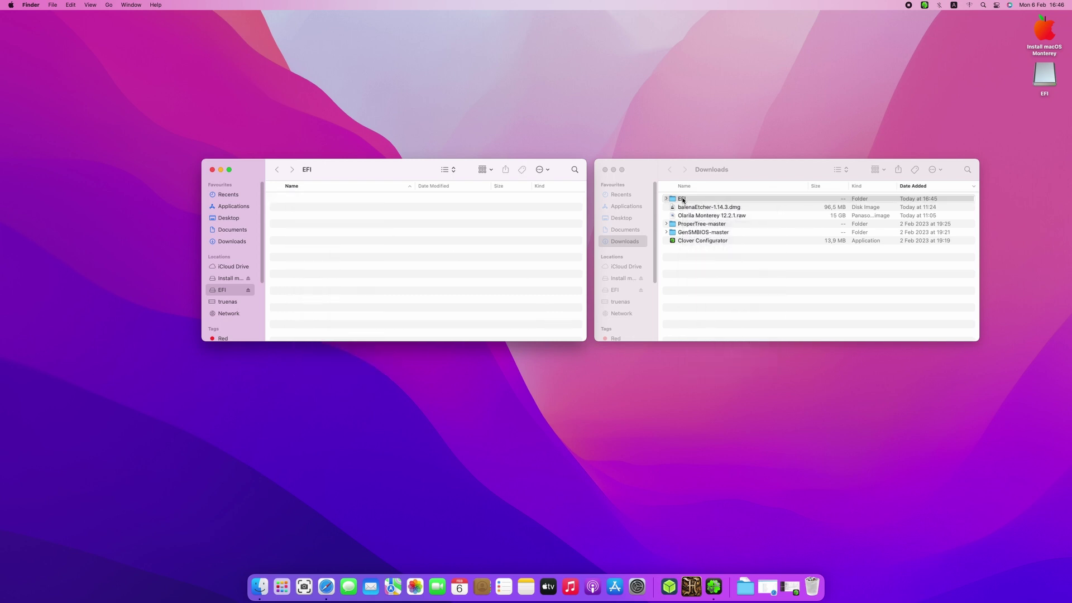
right_click(684, 199)
click(705, 291)
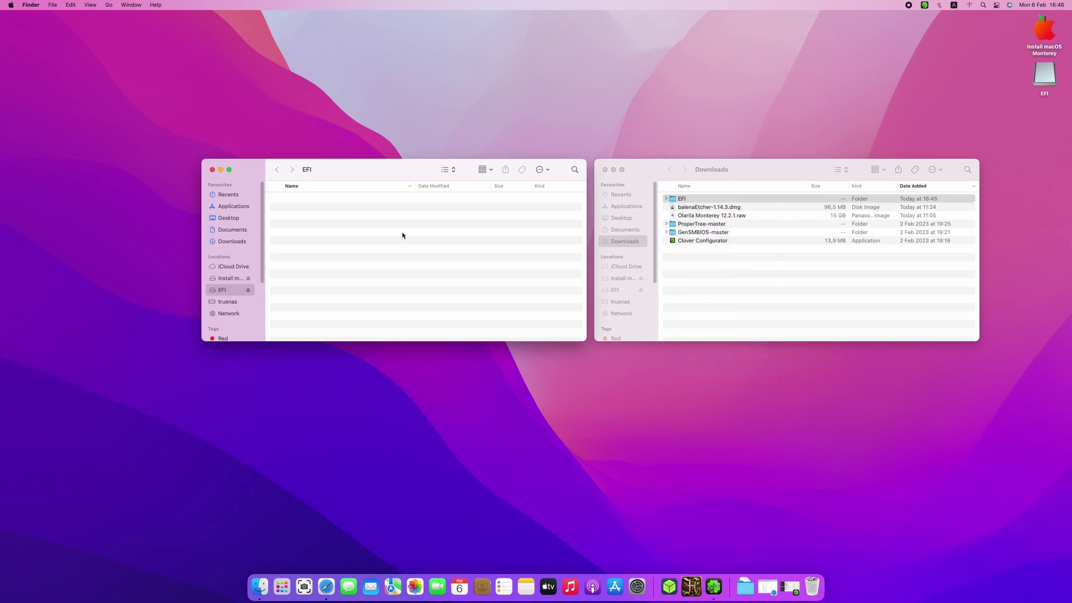
right_click(358, 222)
click(386, 236)
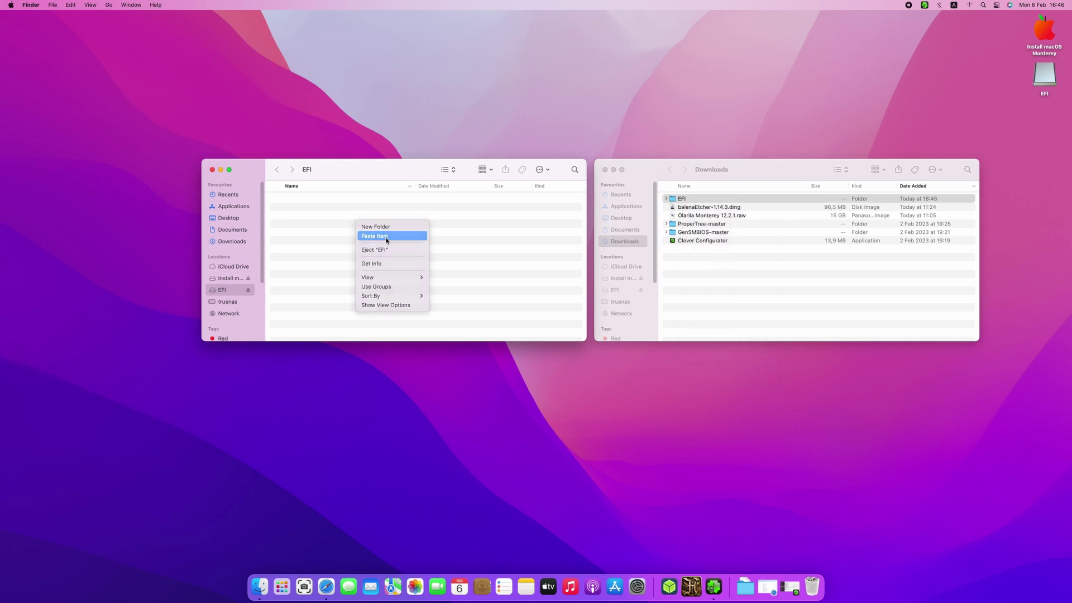